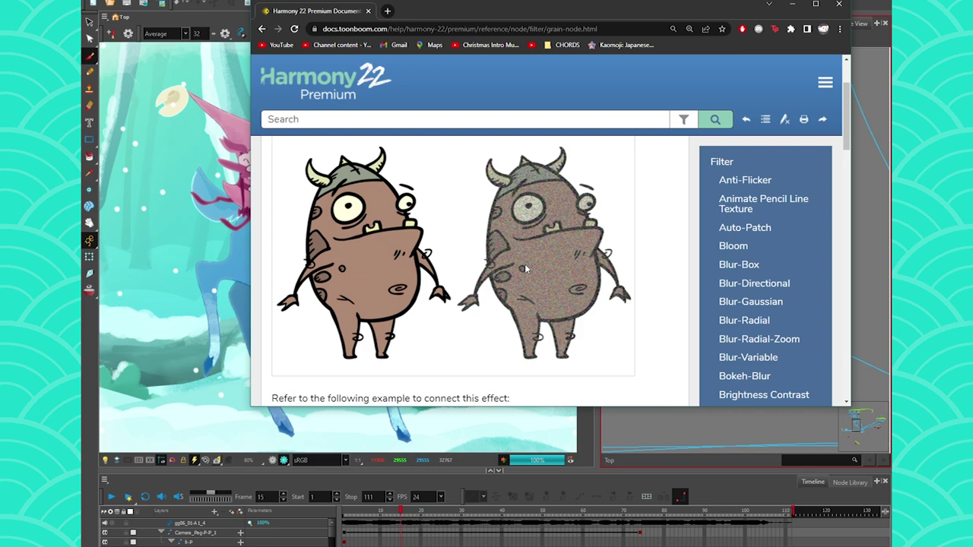
- Examine the Grain node documentation for its example connections, input ports and matte requirements
scroll(533, 361, down, 1)
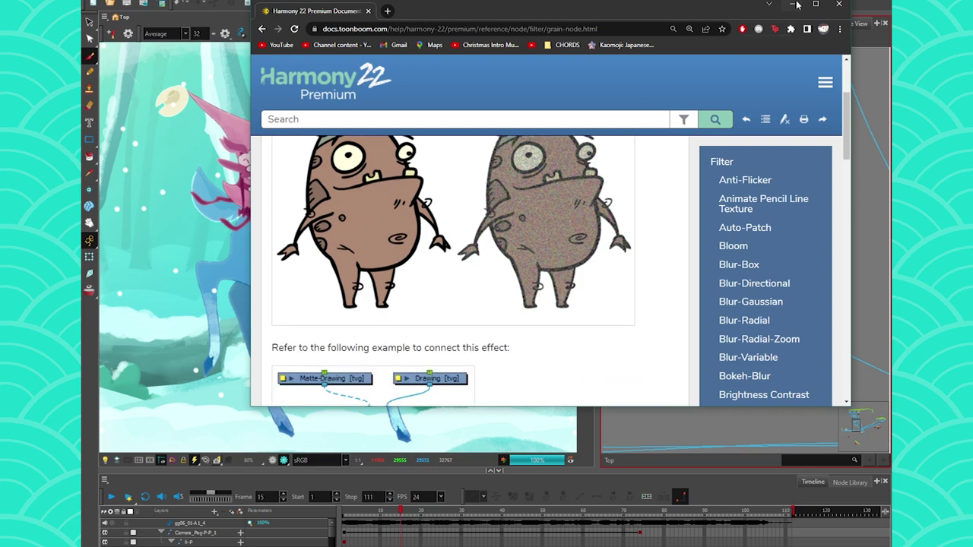
click(816, 3)
scroll(264, 321, down, 3)
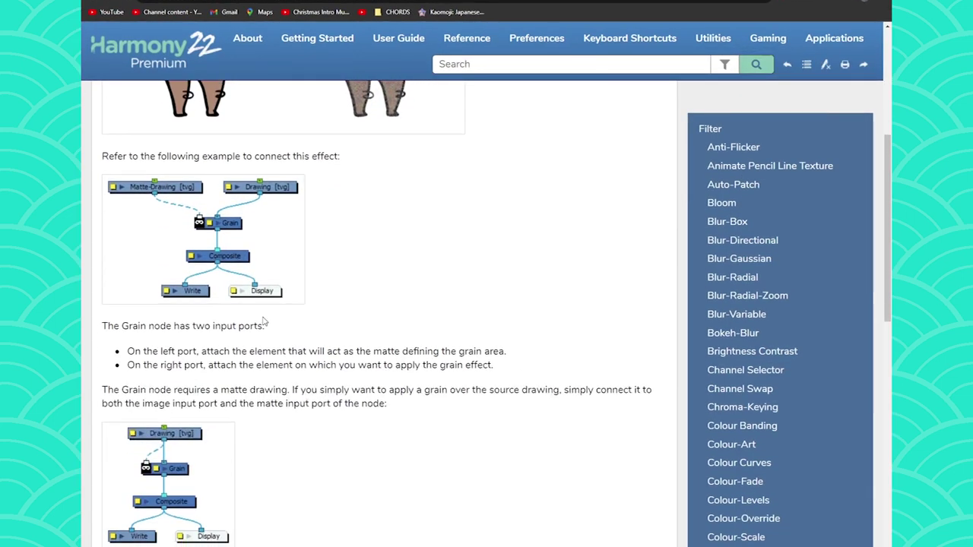
scroll(264, 319, down, 8)
scroll(264, 316, up, 1)
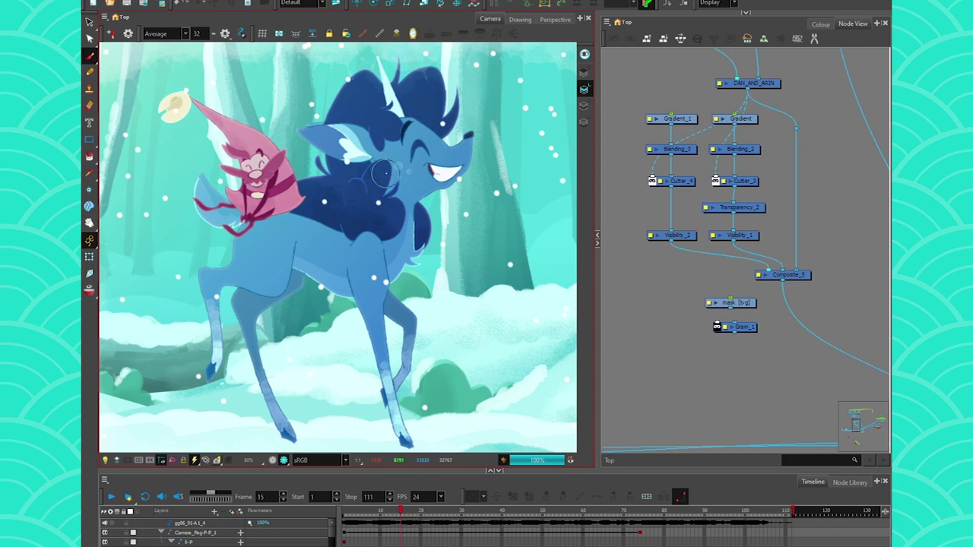
- Insert the Grain node into the connection between the final Composite node and the Display node
scroll(403, 143, up, 5)
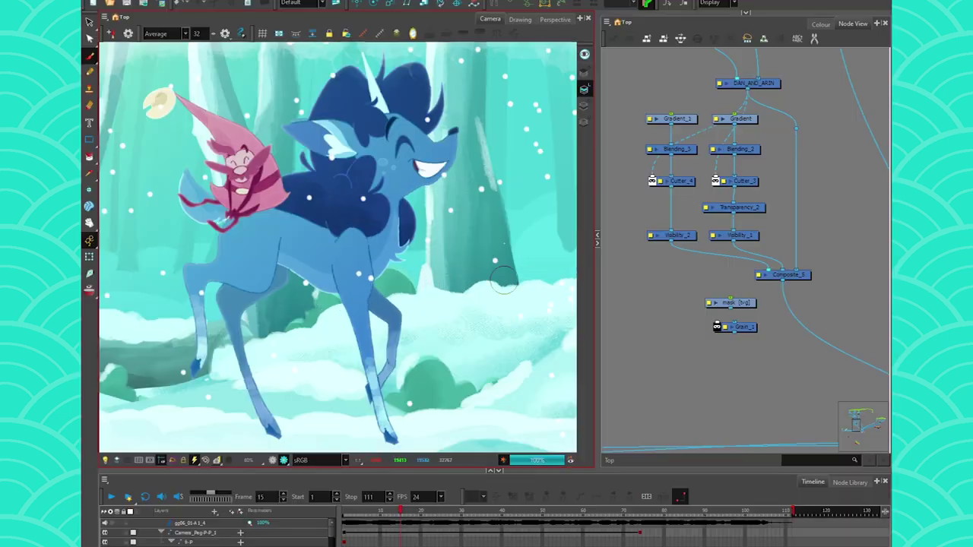
drag(688, 286, 615, 260)
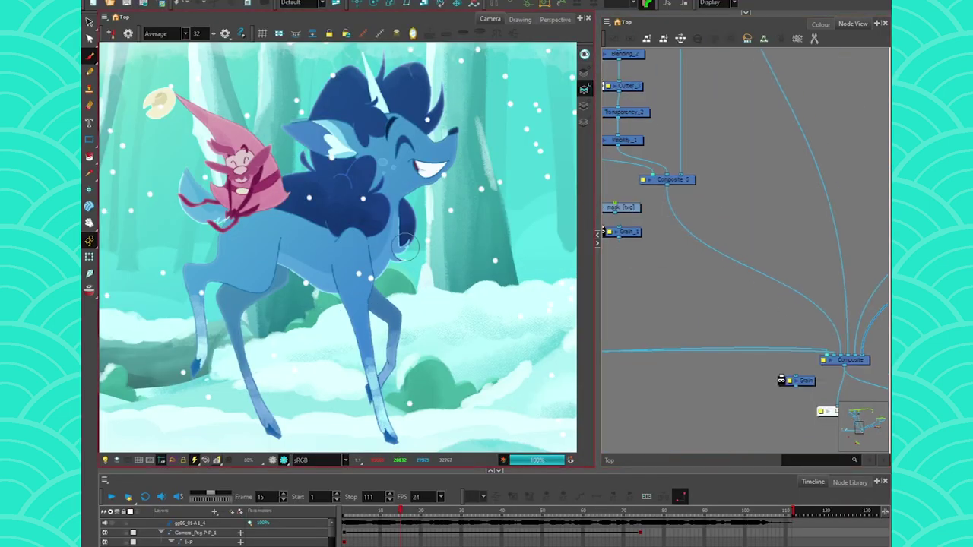
drag(792, 347, 671, 244)
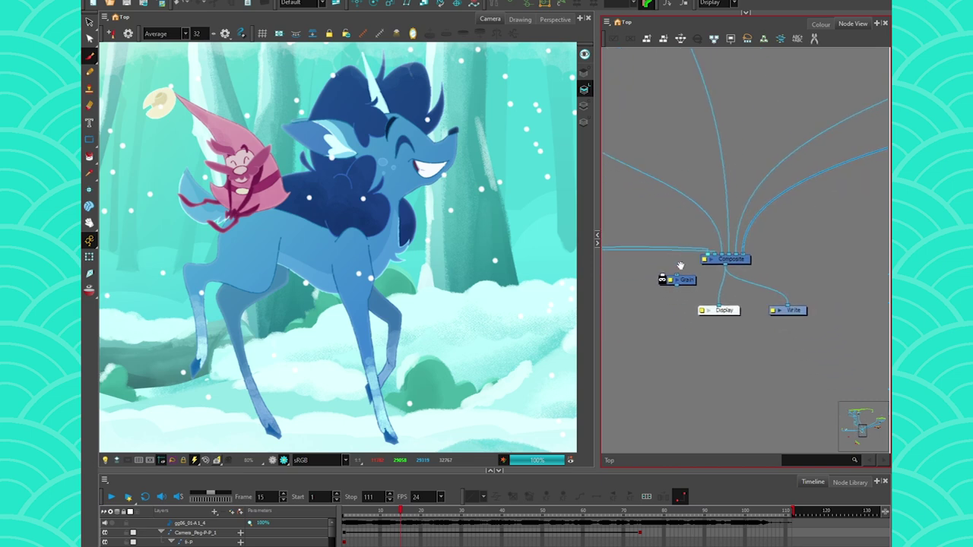
scroll(672, 281, up, 4)
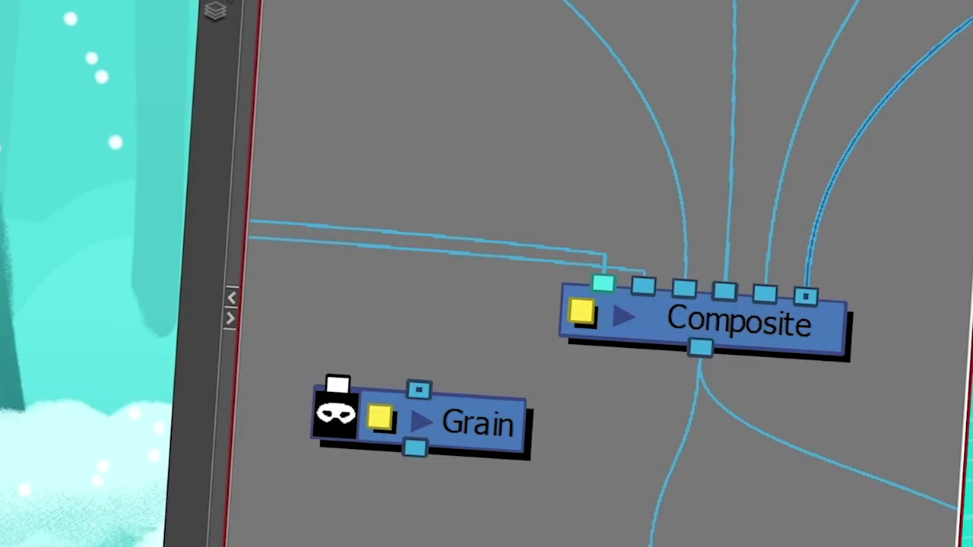
drag(651, 545, 553, 545)
scroll(621, 390, down, 8)
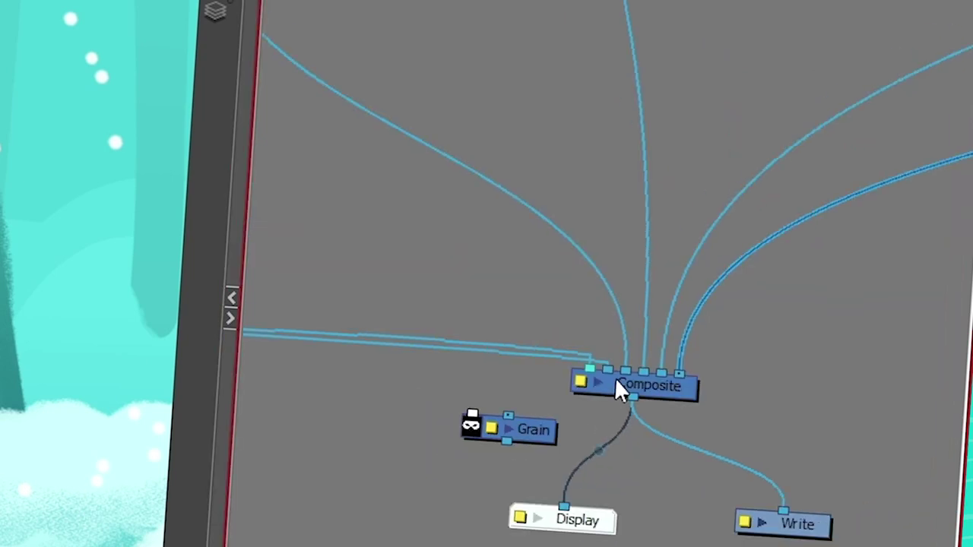
scroll(616, 259, up, 2)
scroll(614, 254, up, 5)
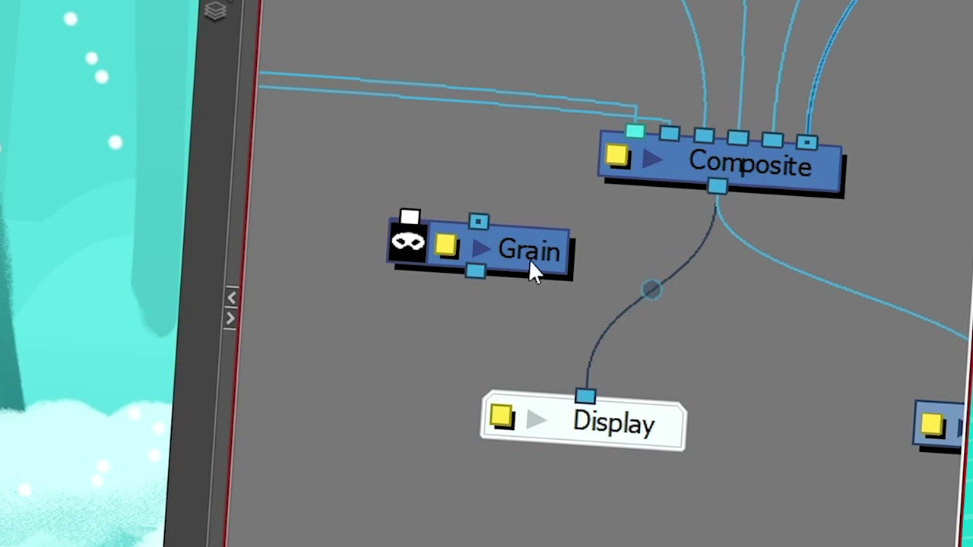
drag(525, 253, 637, 305)
- Connect the Composite node's output to the Grain node's matte input as well
scroll(370, 174, up, 3)
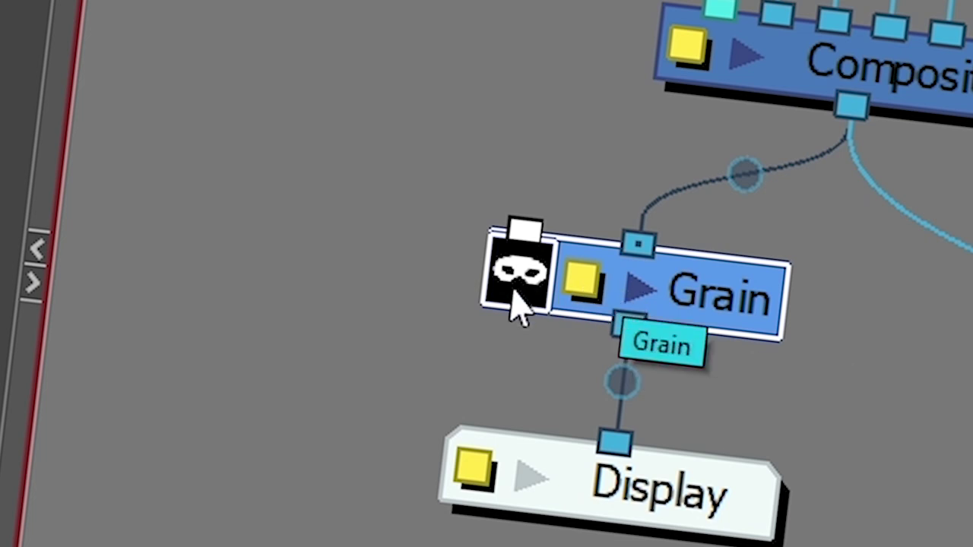
scroll(513, 300, up, 5)
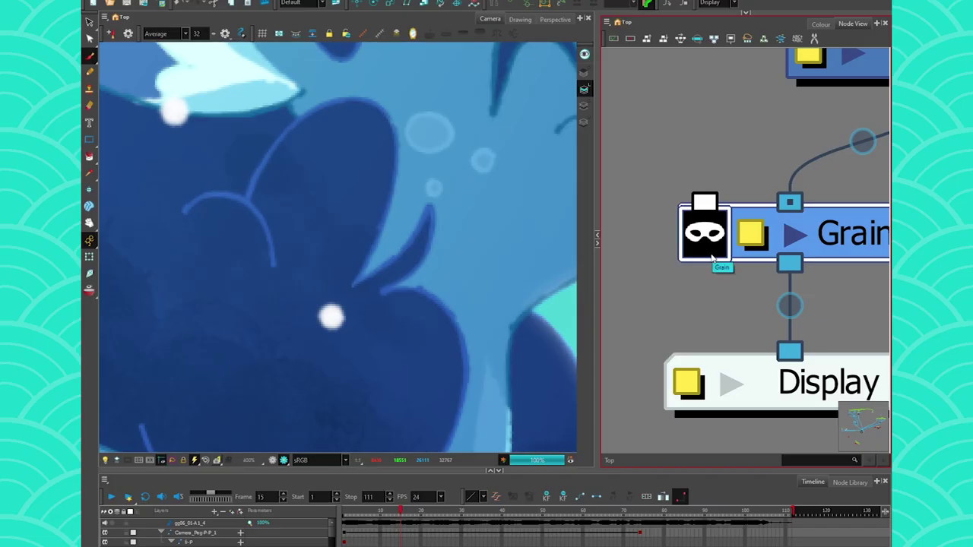
scroll(771, 233, down, 3)
scroll(806, 237, up, 1)
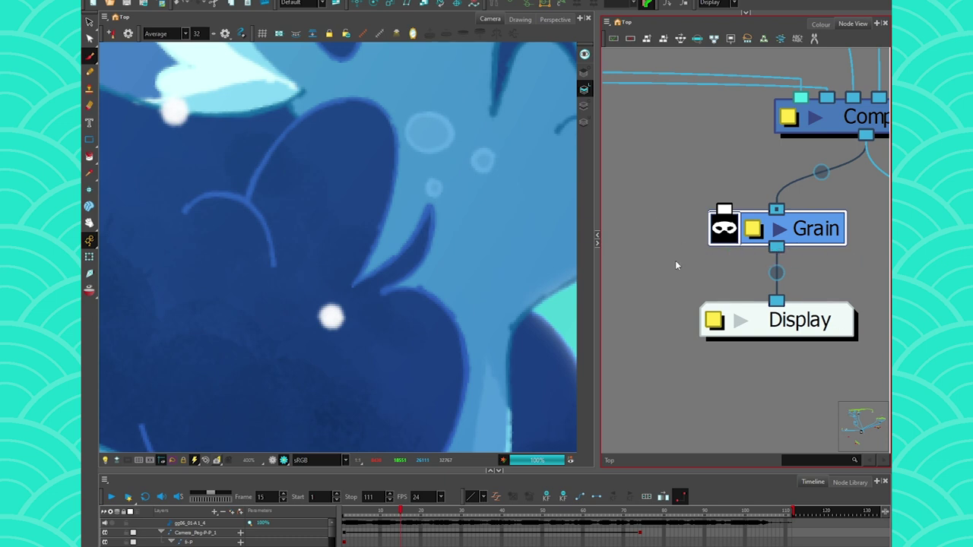
scroll(790, 193, down, 2)
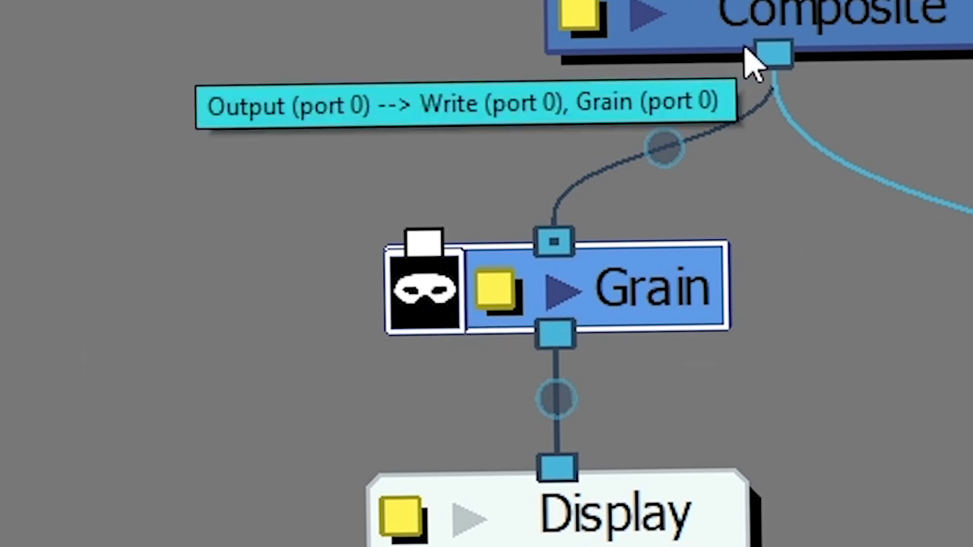
drag(771, 60, 401, 0)
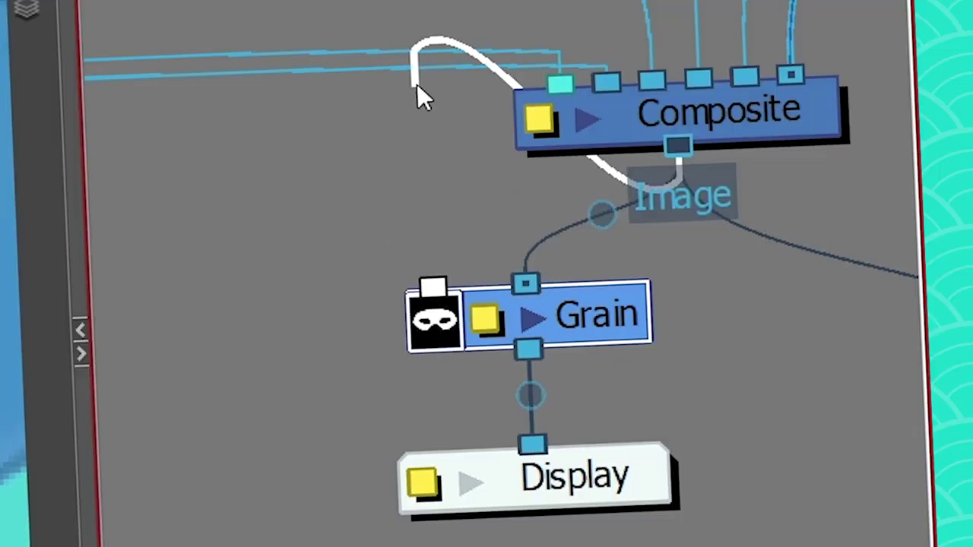
drag(417, 85, 431, 262)
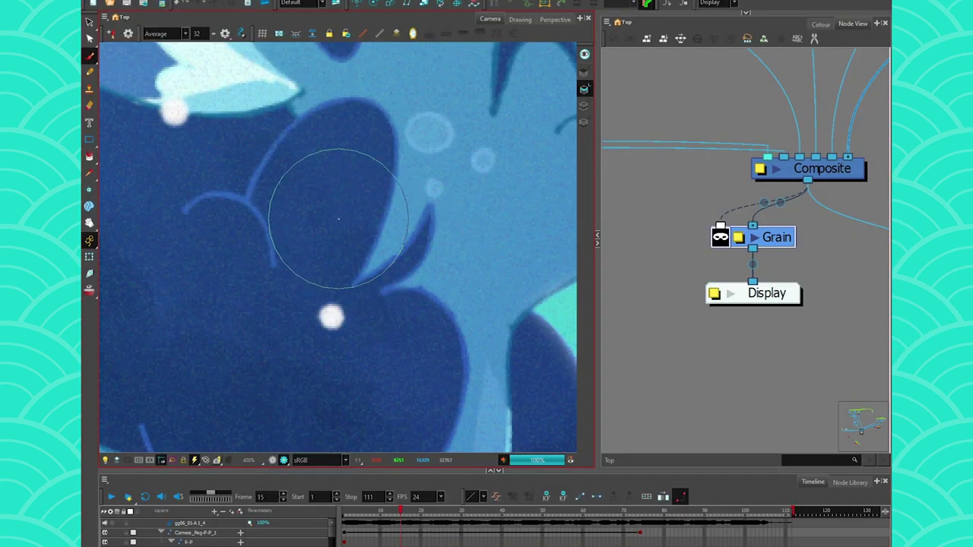
- Open the Grain node's properties, try a Noise value of 0, and set it back to 0.1
scroll(338, 218, down, 4)
scroll(338, 218, down, 5)
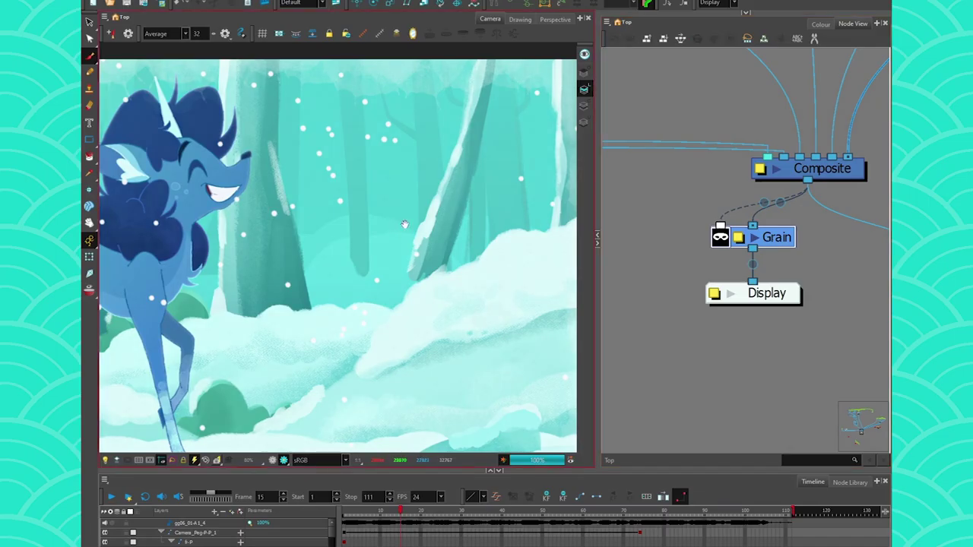
drag(391, 230, 445, 213)
drag(406, 242, 441, 229)
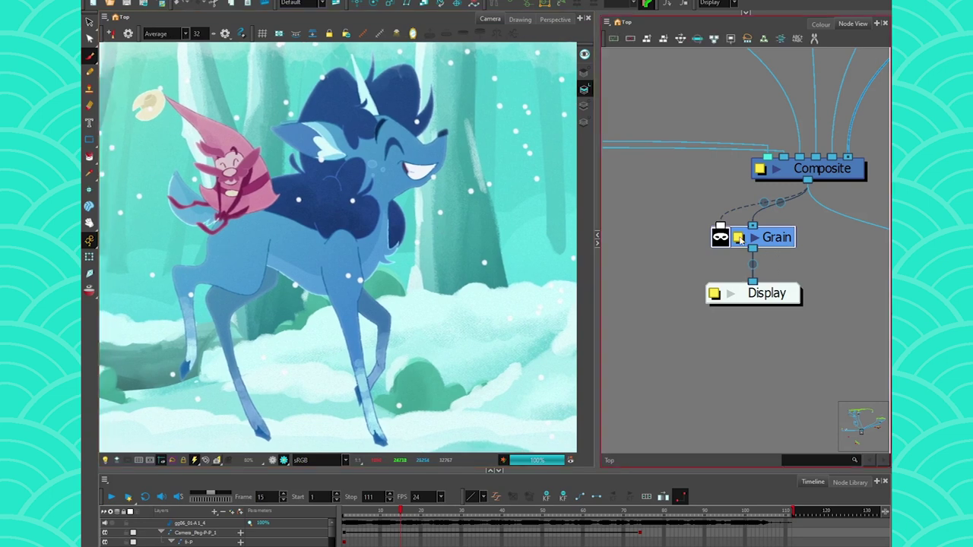
click(739, 238)
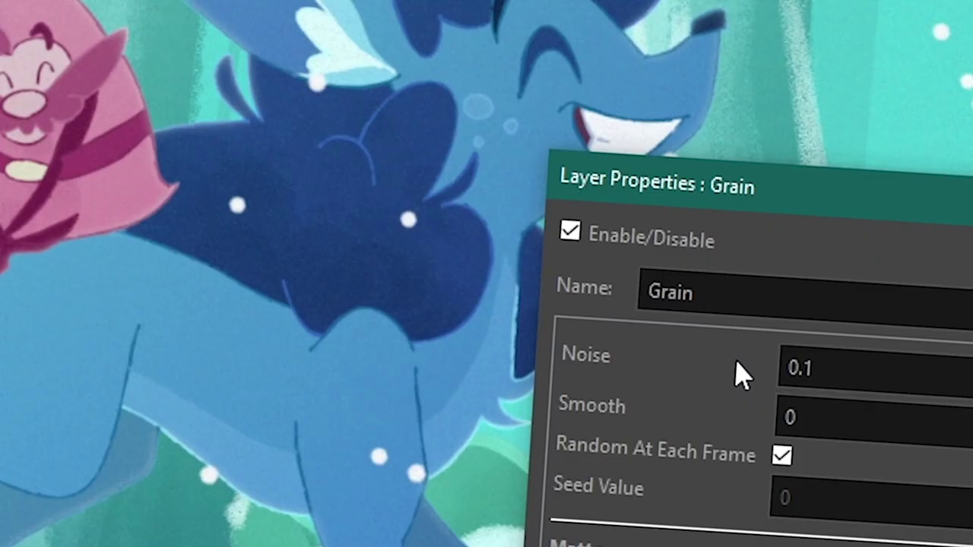
drag(688, 257, 251, 134)
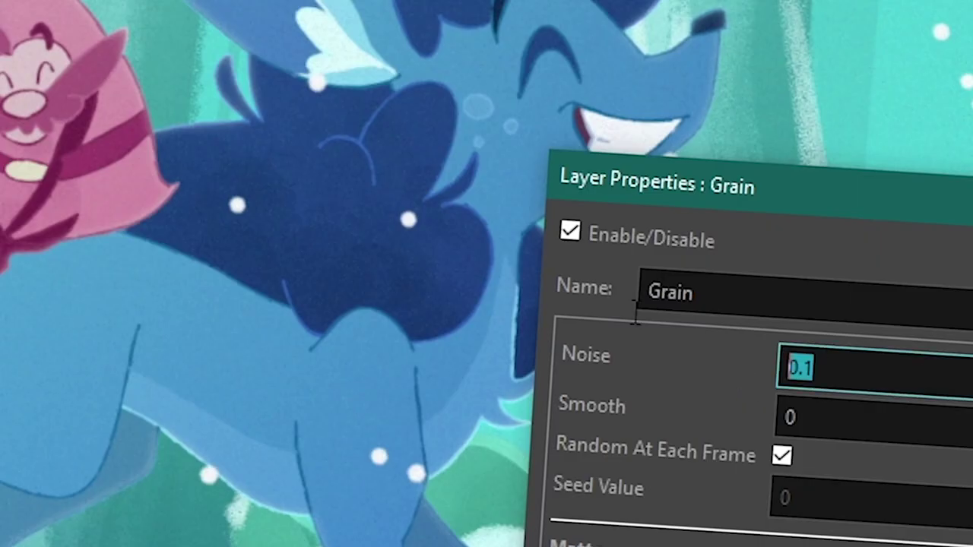
text(0)
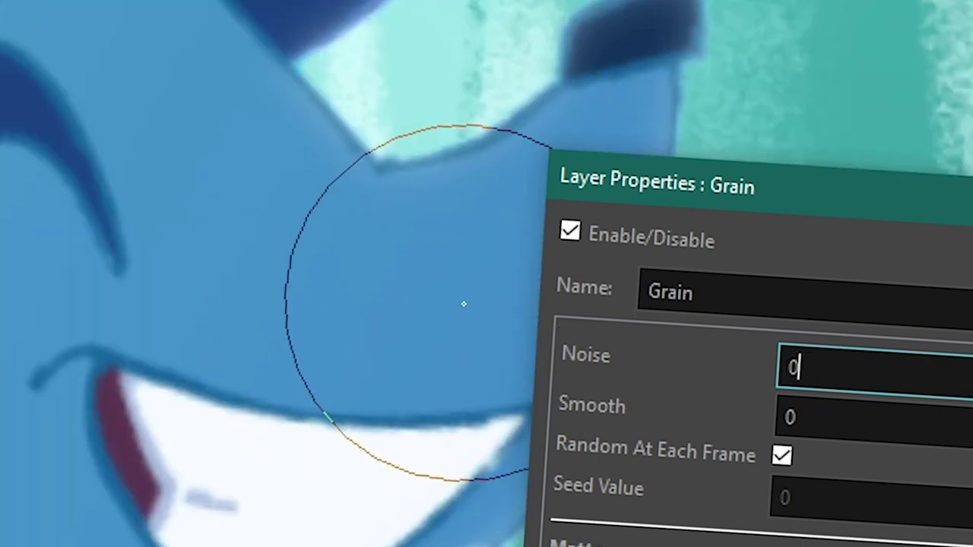
text(.1)
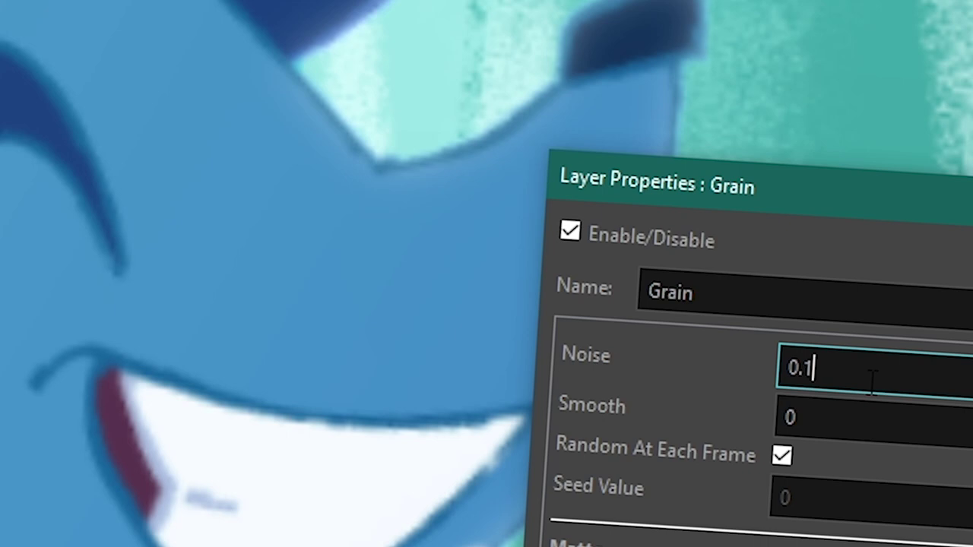
scroll(250, 120, down, 4)
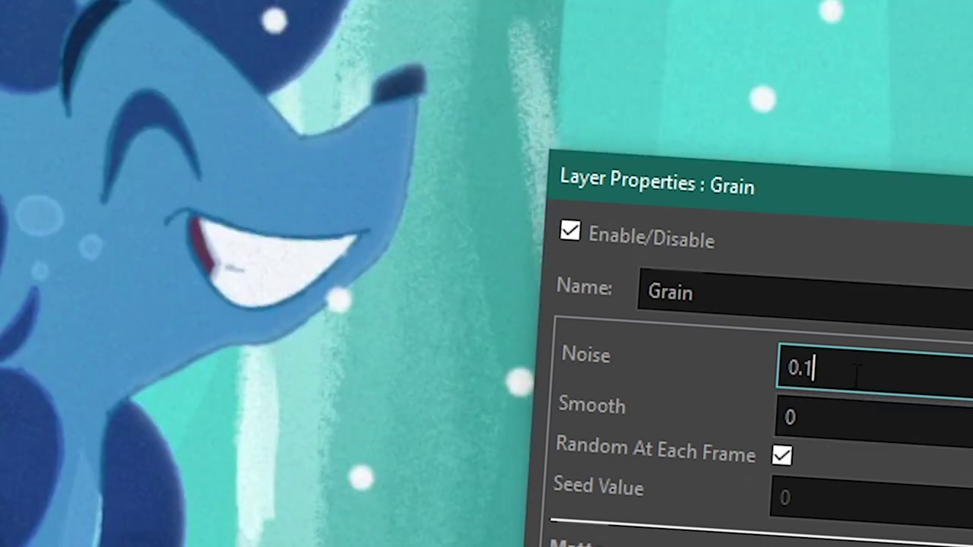
drag(856, 376, 805, 368)
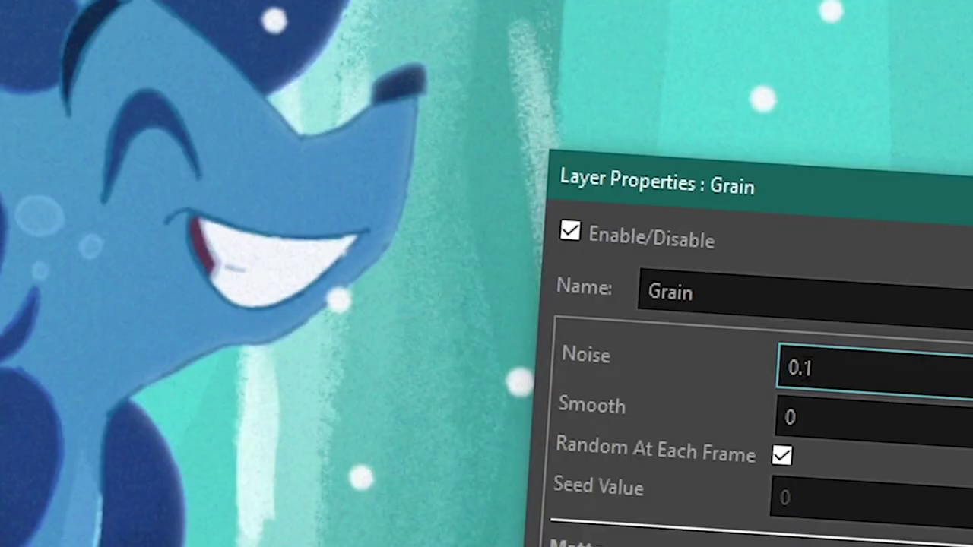
- Set the Grain node's Smooth value to 0.5 and compare the grain in the artwork
click(939, 424)
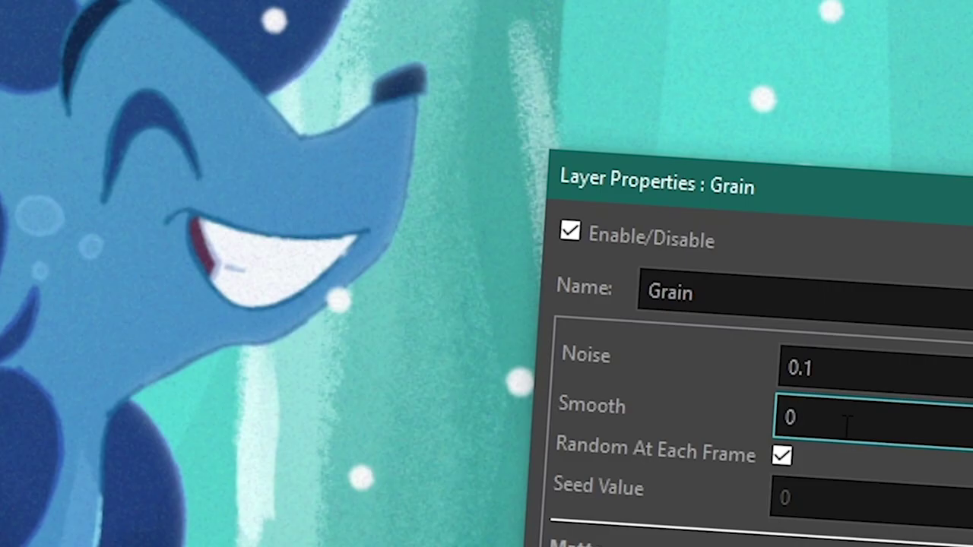
key(2)
scroll(313, 104, up, 3)
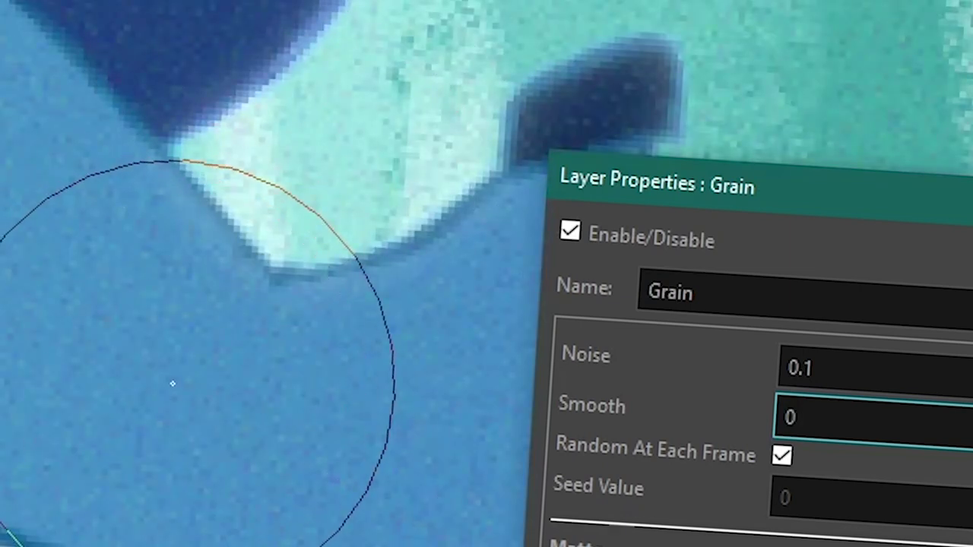
drag(857, 425, 666, 410)
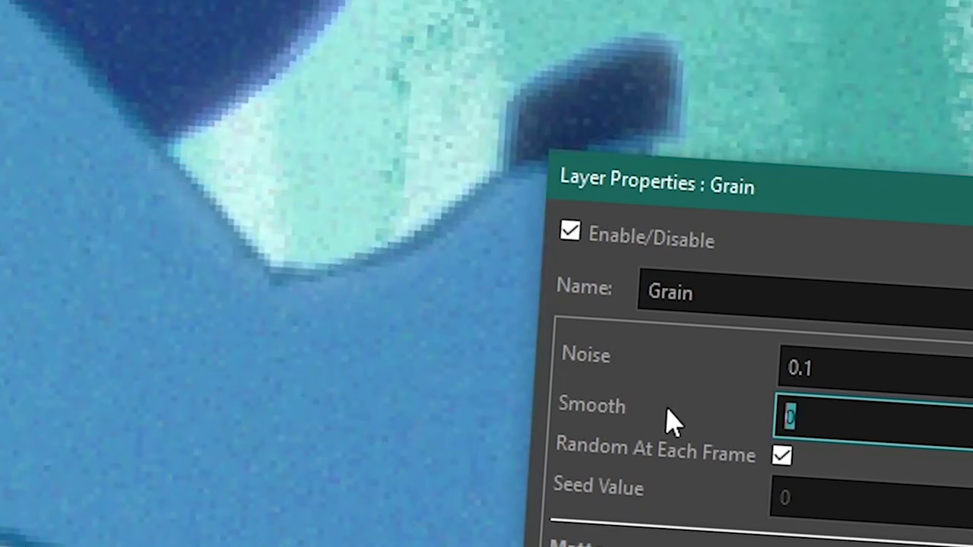
text(0.5)
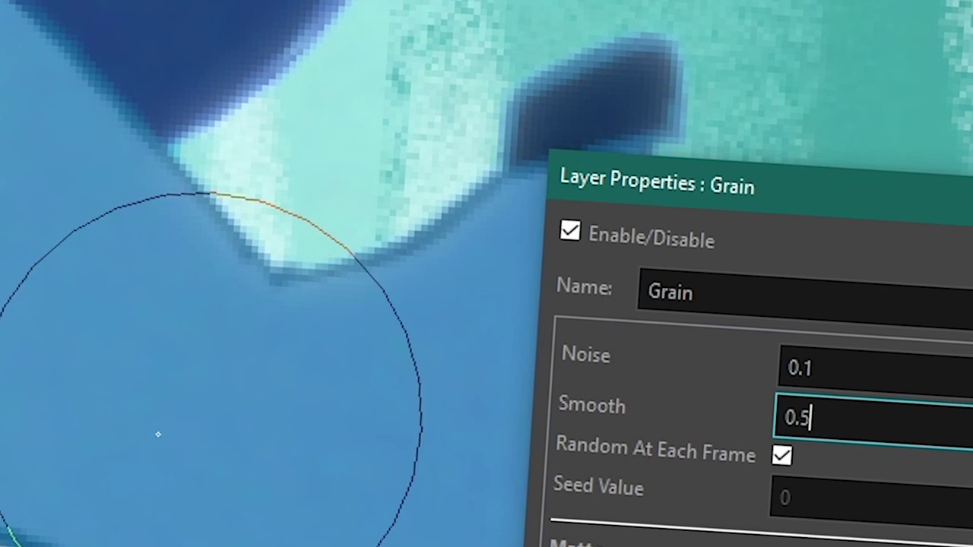
scroll(174, 326, down, 4)
scroll(177, 325, up, 1)
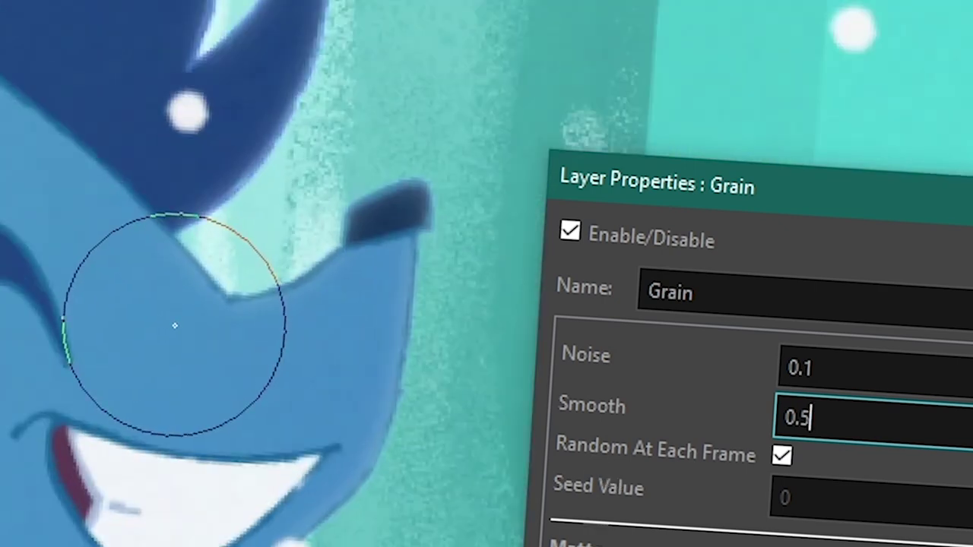
- Set the Grain node's Smooth value to 0.1
scroll(177, 325, up, 1)
drag(814, 369, 798, 372)
drag(815, 418, 801, 427)
text(1)
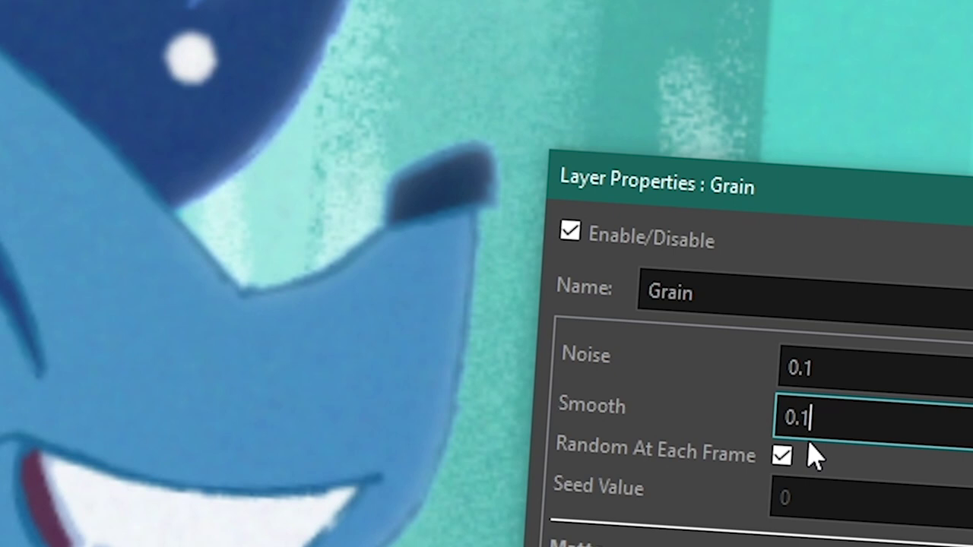
key(BackSpace)
key(BackSpace)
text(.1)
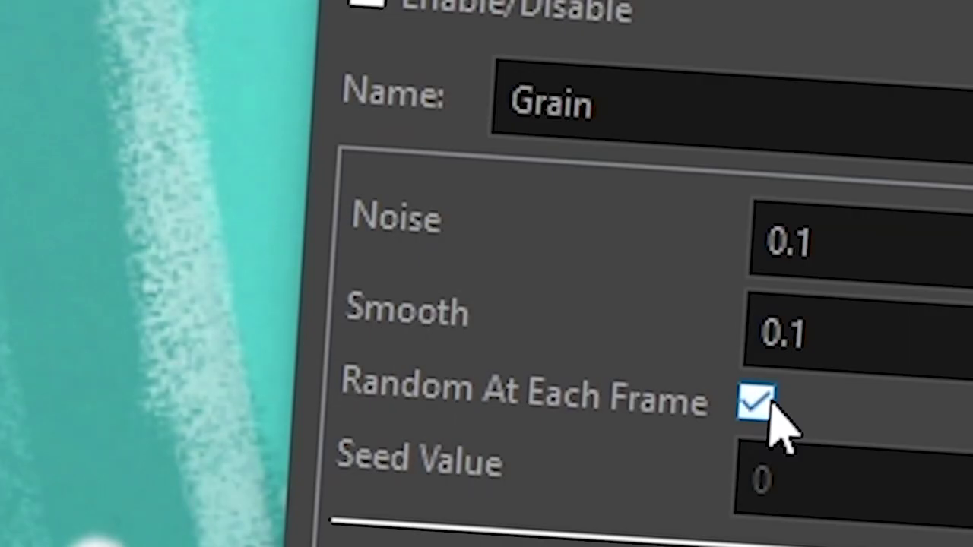
- Turn off Random At Each Frame for the Grain node and detach the node from Composite and Display
click(760, 404)
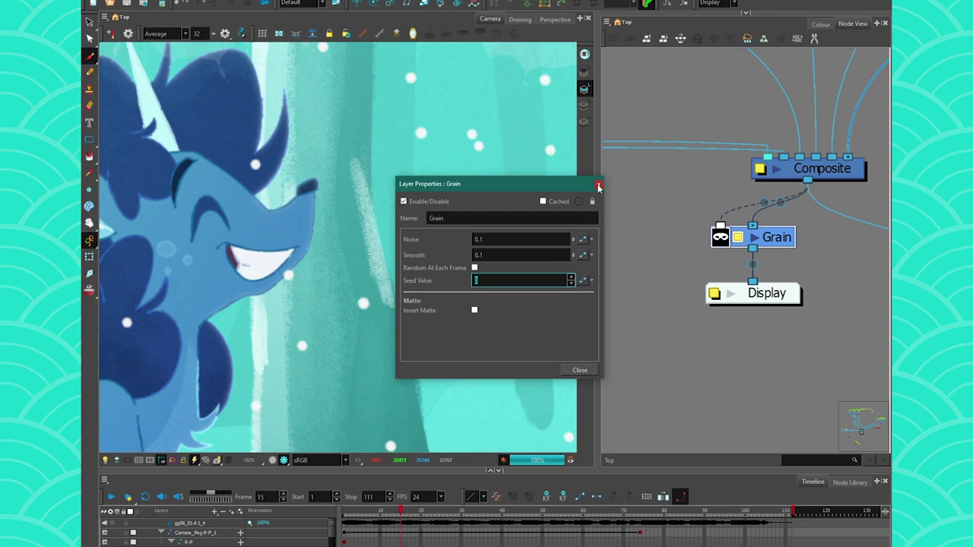
click(606, 114)
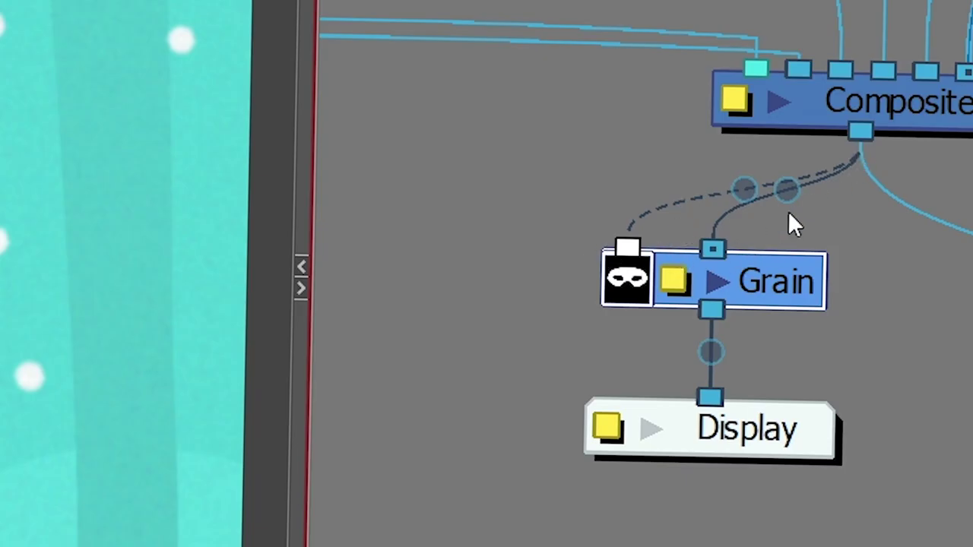
drag(774, 272, 573, 226)
- Expand the thumbnail preview of the Composite_5 node above mask and Grain_1, and shift the node slightly down
scroll(573, 225, down, 4)
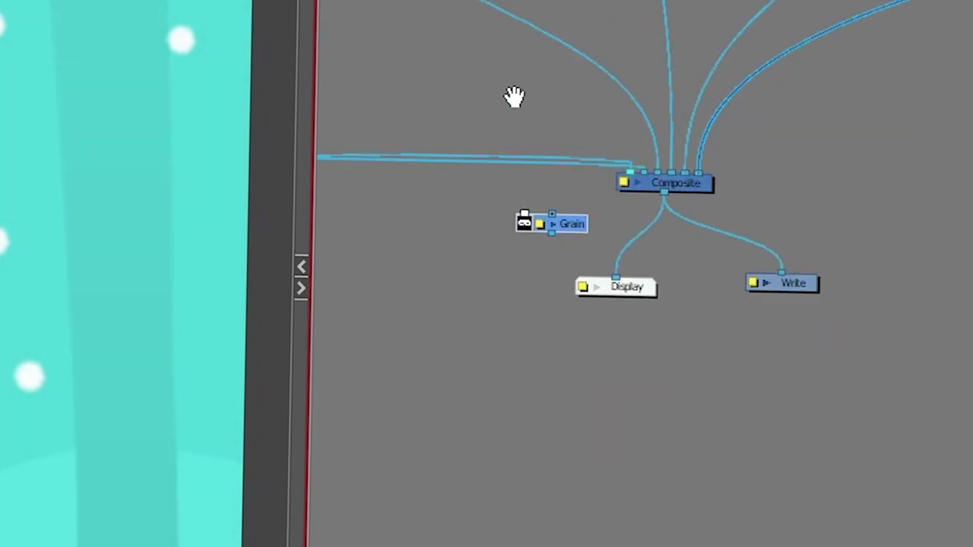
drag(515, 98, 667, 189)
drag(733, 297, 697, 324)
scroll(697, 324, up, 3)
drag(716, 219, 676, 228)
scroll(677, 228, up, 2)
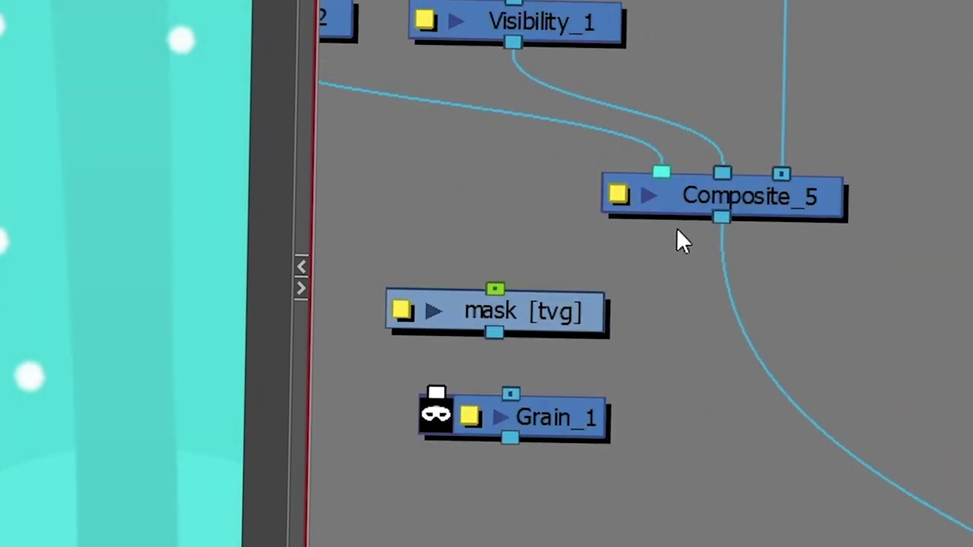
click(650, 196)
click(682, 197)
drag(769, 195, 769, 228)
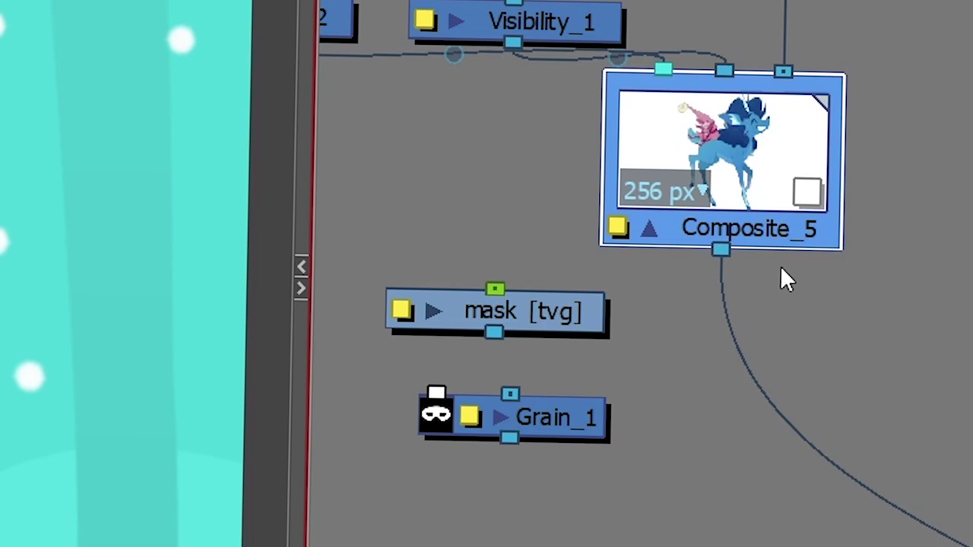
- Insert Grain_1 on the cable below Composite_5, also connect Composite_5 to its matte port, and inspect the grain on the character
drag(552, 422, 775, 448)
drag(720, 250, 661, 397)
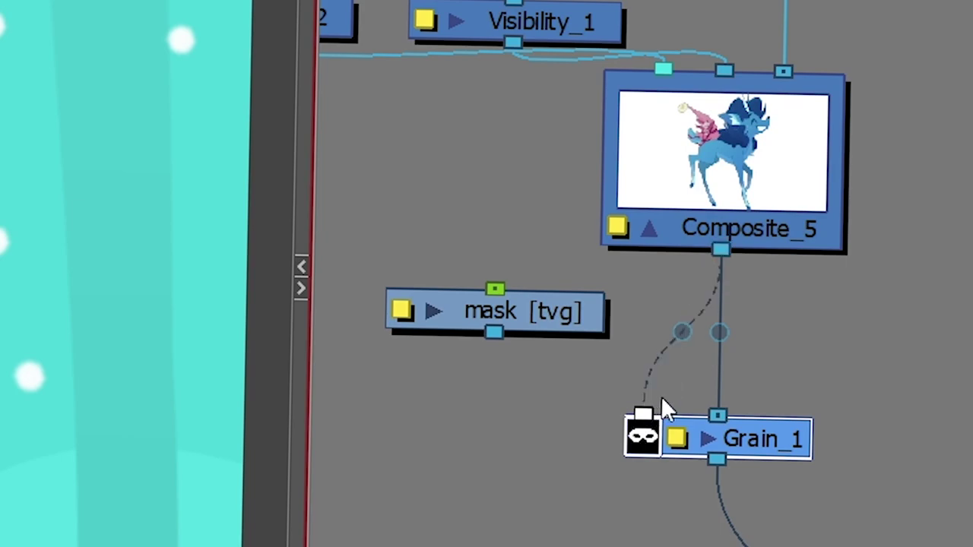
scroll(165, 199, up, 3)
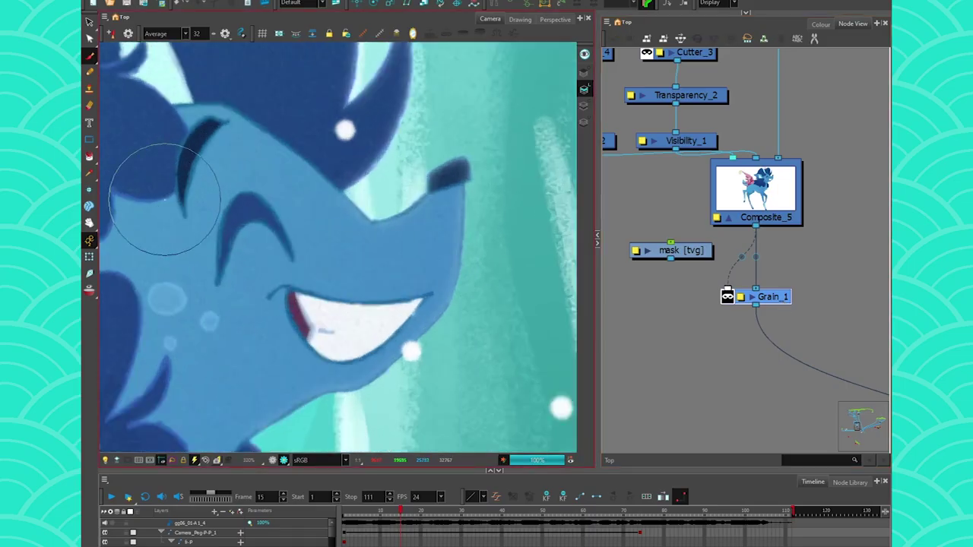
scroll(164, 199, down, 4)
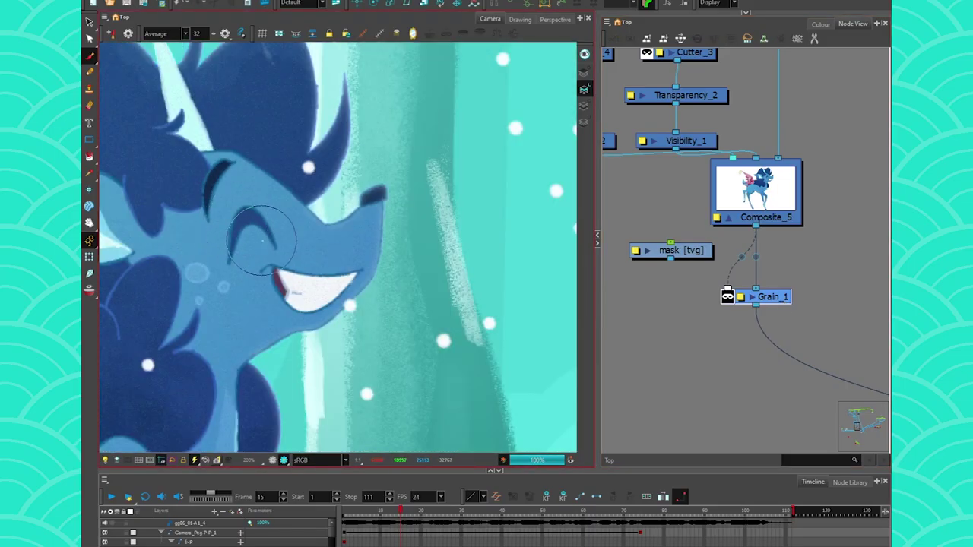
scroll(768, 310, down, 5)
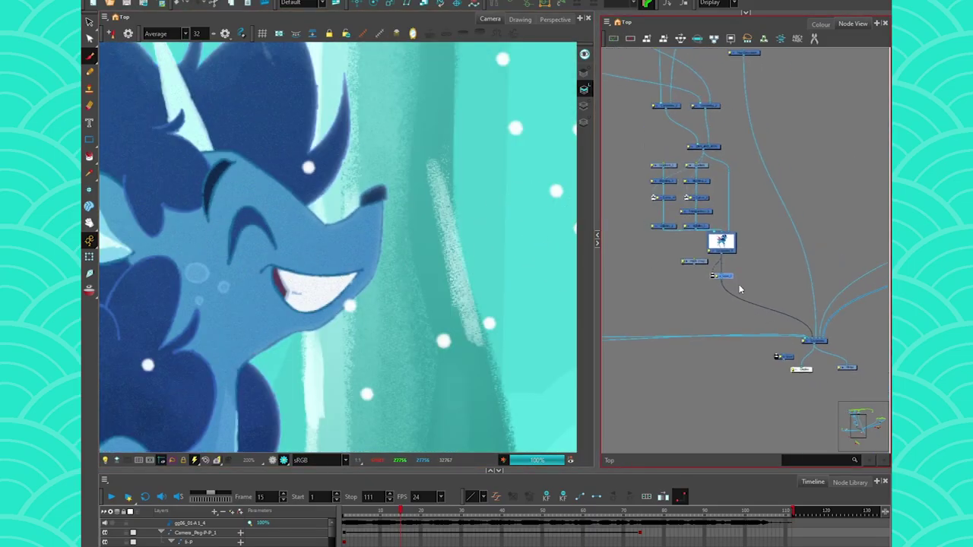
- Disconnect Composite_5 from Grain_1's matte port, connect the mask drawing there instead, and inspect the masked grain on the character
scroll(813, 362, up, 5)
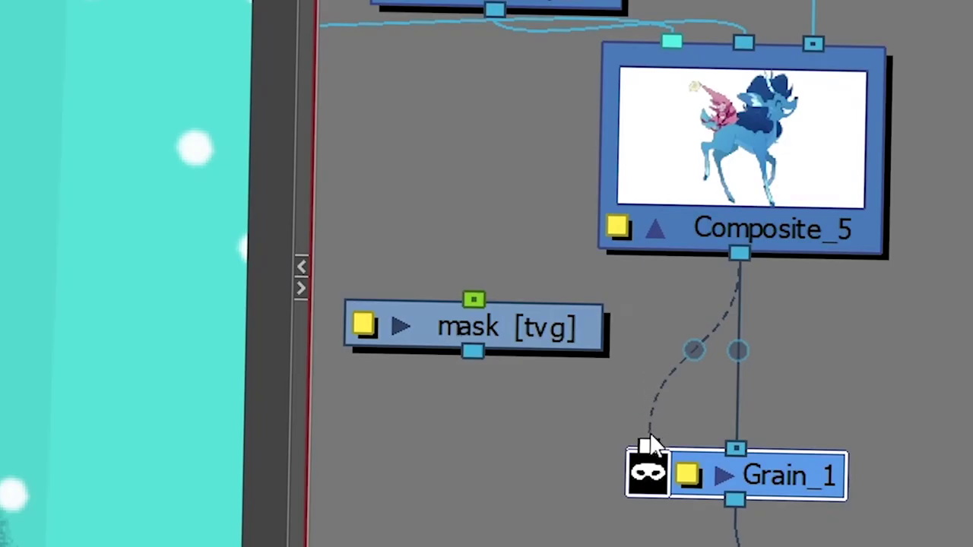
drag(650, 441, 647, 384)
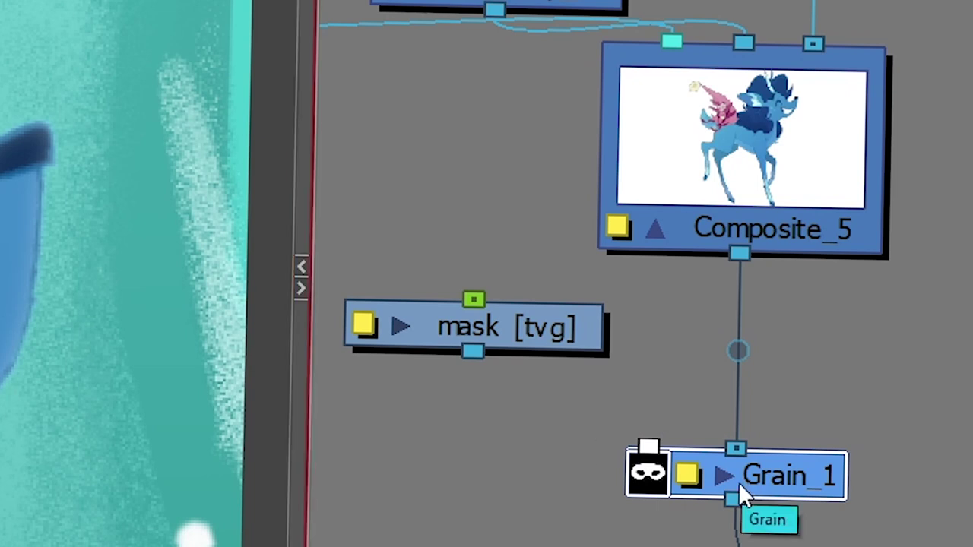
mouse_move(532, 331)
mouse_down()
mouse_move(521, 356)
mouse_move(513, 327)
mouse_up()
drag(456, 348, 638, 452)
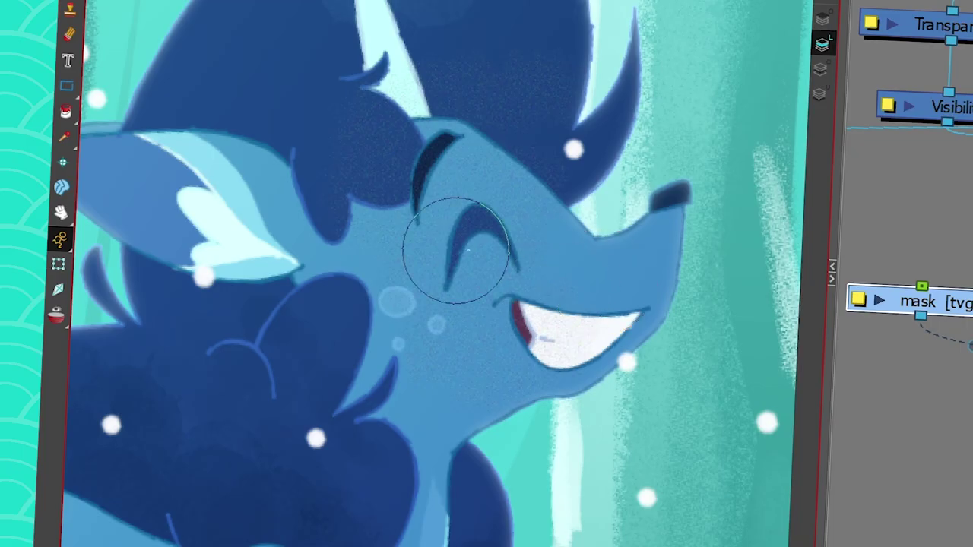
key(2)
mouse_move(384, 133)
mouse_down()
mouse_move(371, 324)
mouse_move(302, 332)
mouse_up()
key(1)
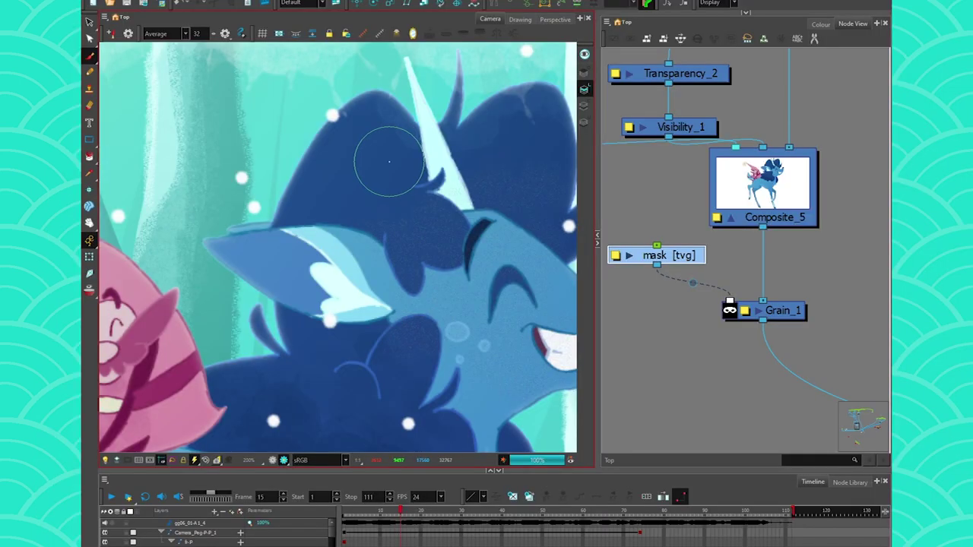
mouse_move(399, 149)
mouse_down()
mouse_move(274, 286)
mouse_move(174, 258)
mouse_up()
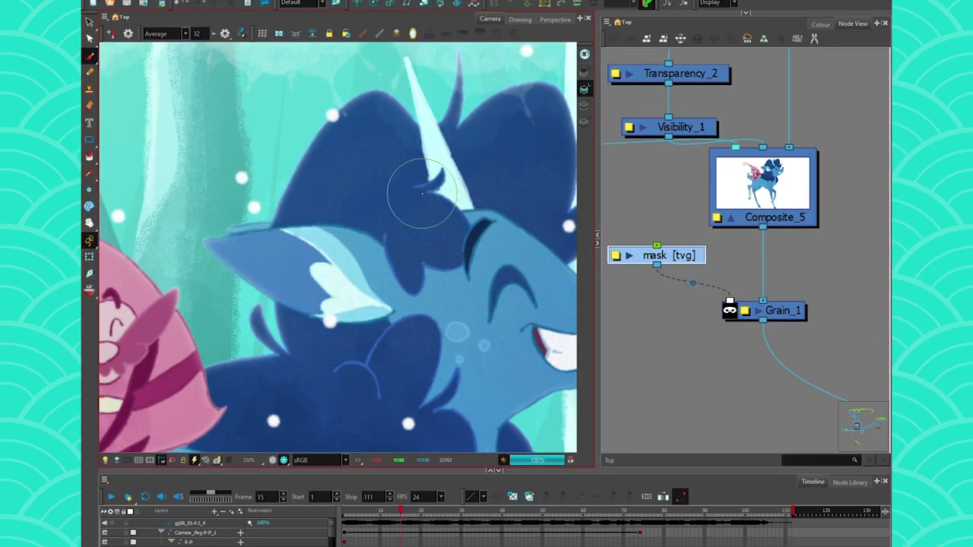
scroll(422, 193, down, 5)
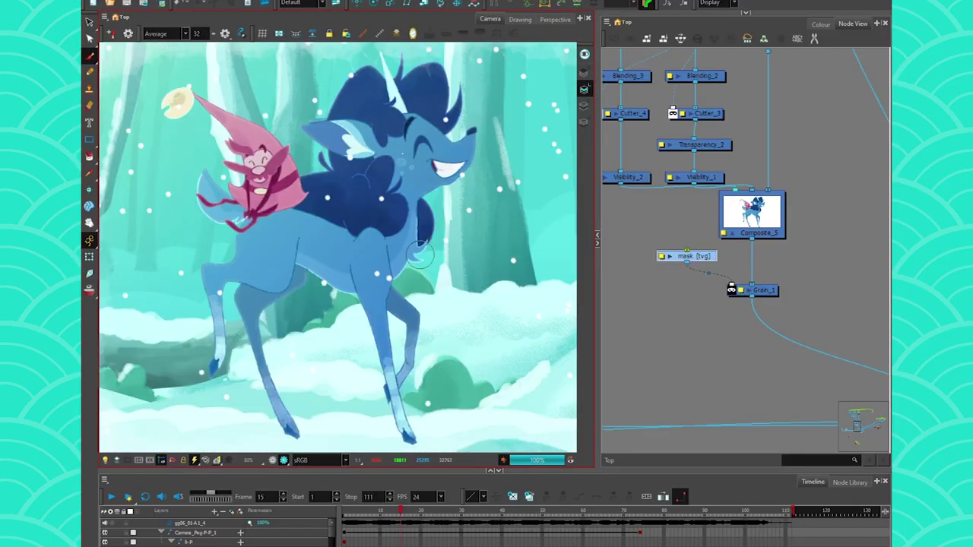